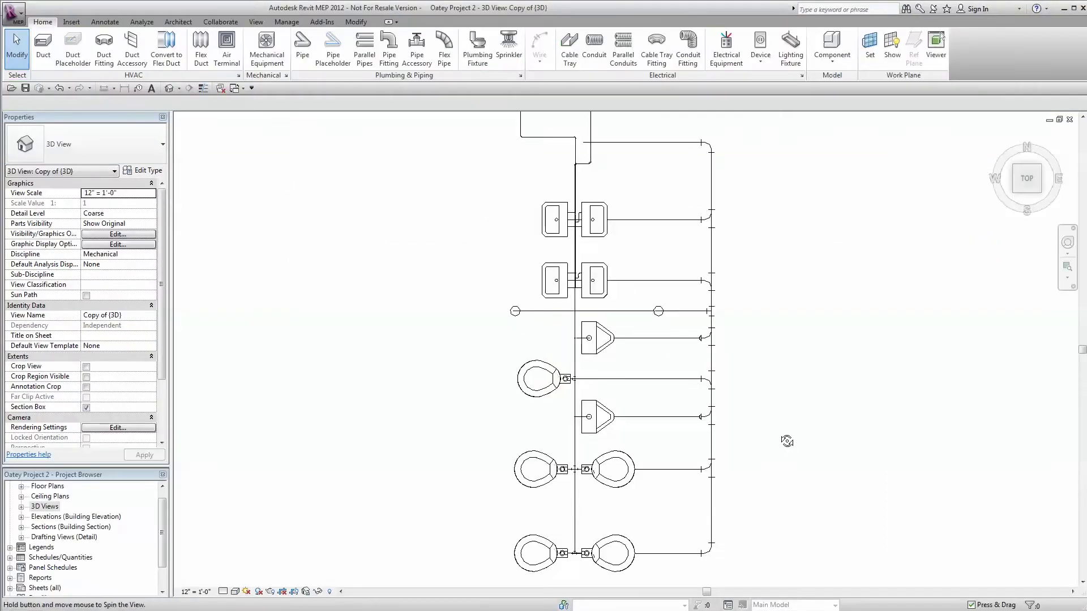
Orbit the plumbing model to an isometric view and set the detail level to Fine
drag(787, 441, 908, 248)
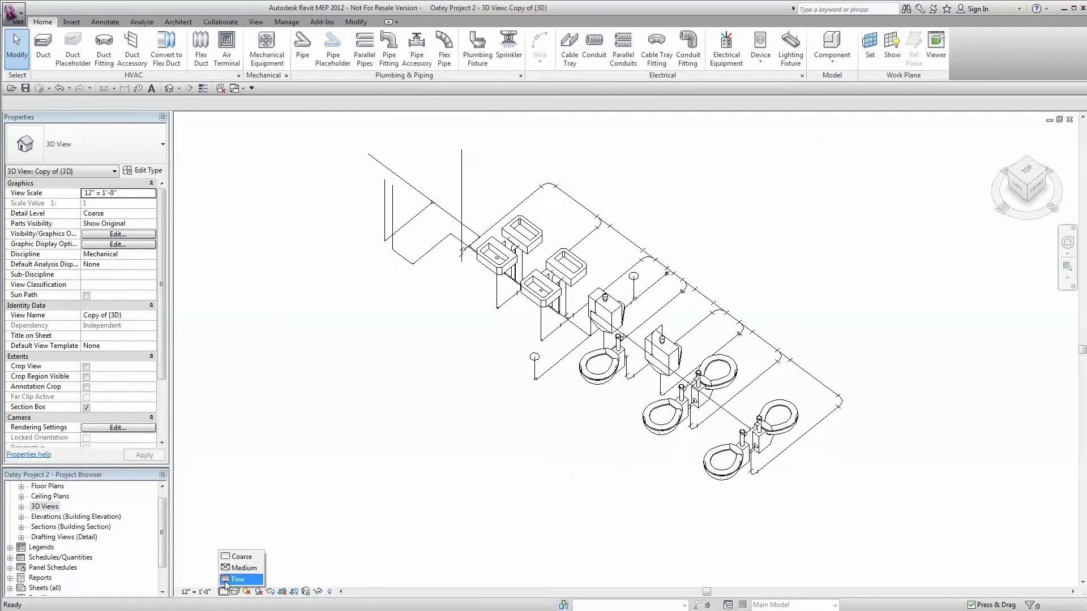
click(226, 582)
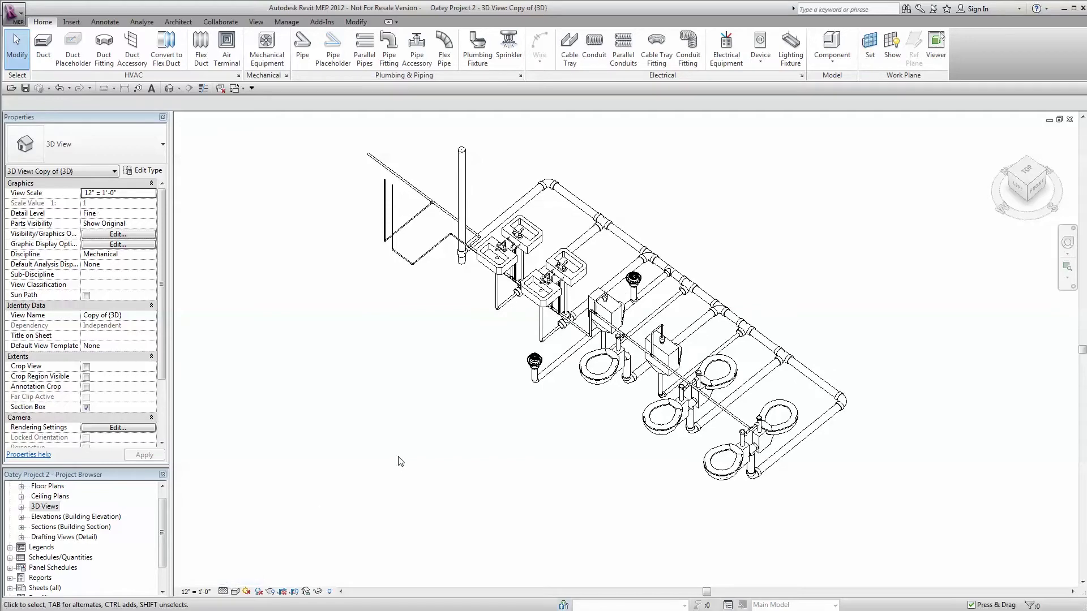
scroll(513, 358, up, 2)
scroll(513, 358, up, 2)
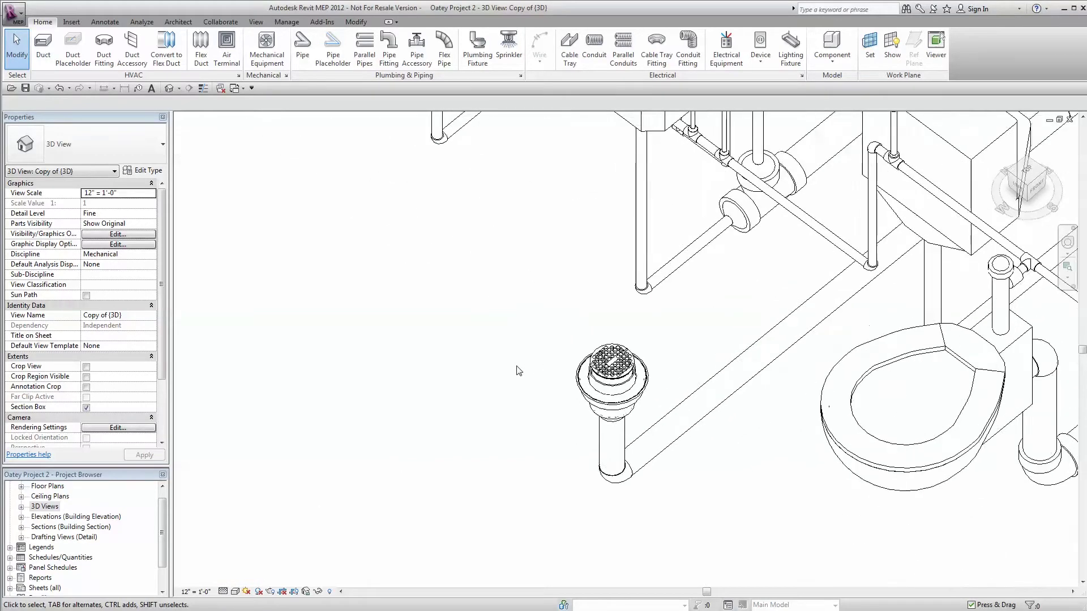
scroll(527, 417, up, 2)
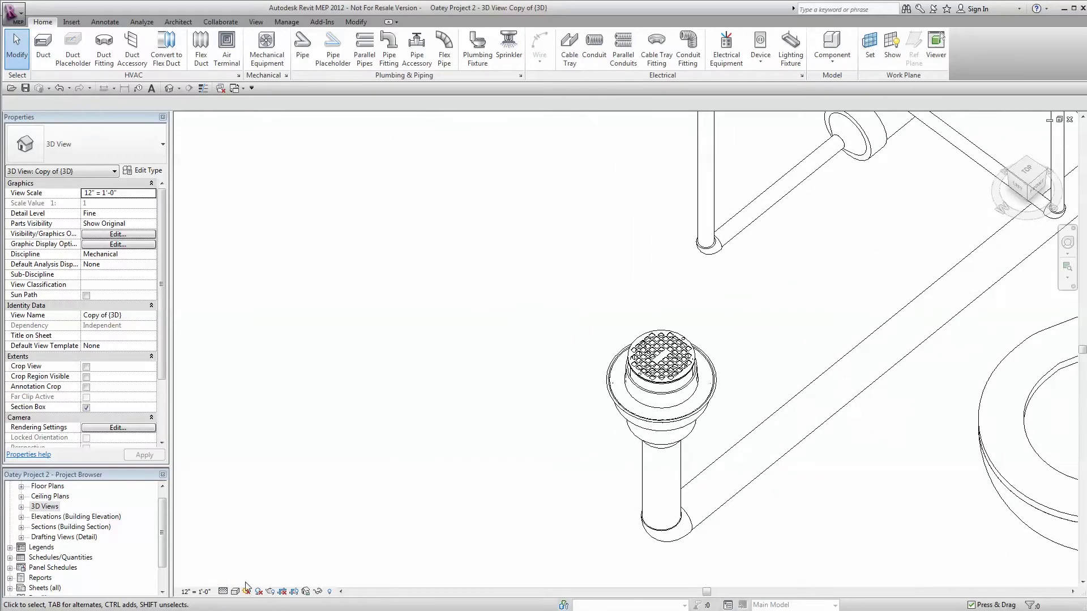
Switch to Shaded and choose the Drain_Oatey_Round_5Inch_Nickel_Strainer 3" Pipe Connection fixture type
click(252, 559)
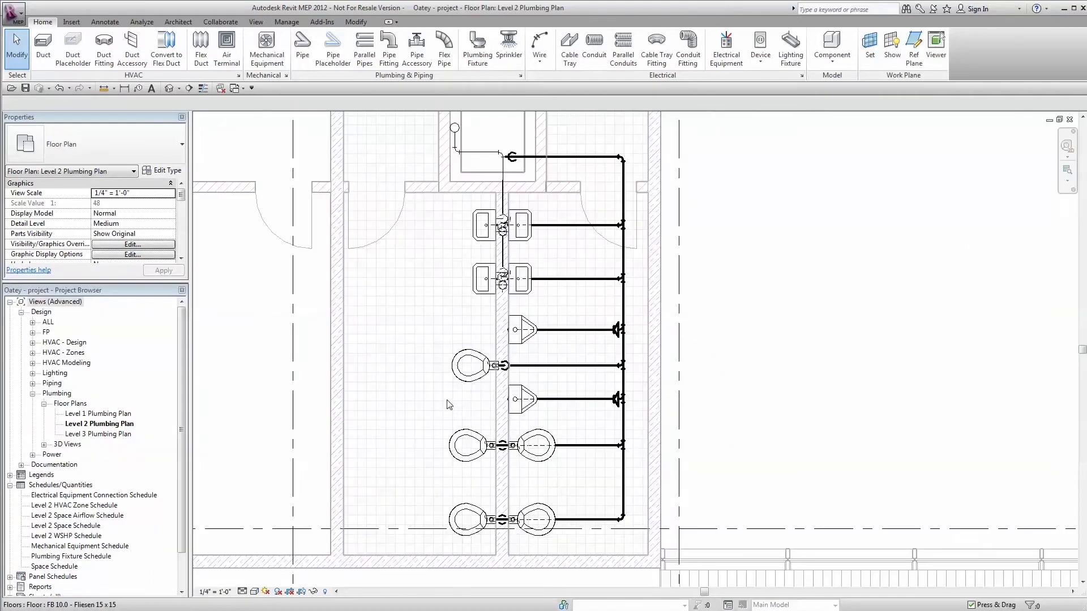
click(477, 53)
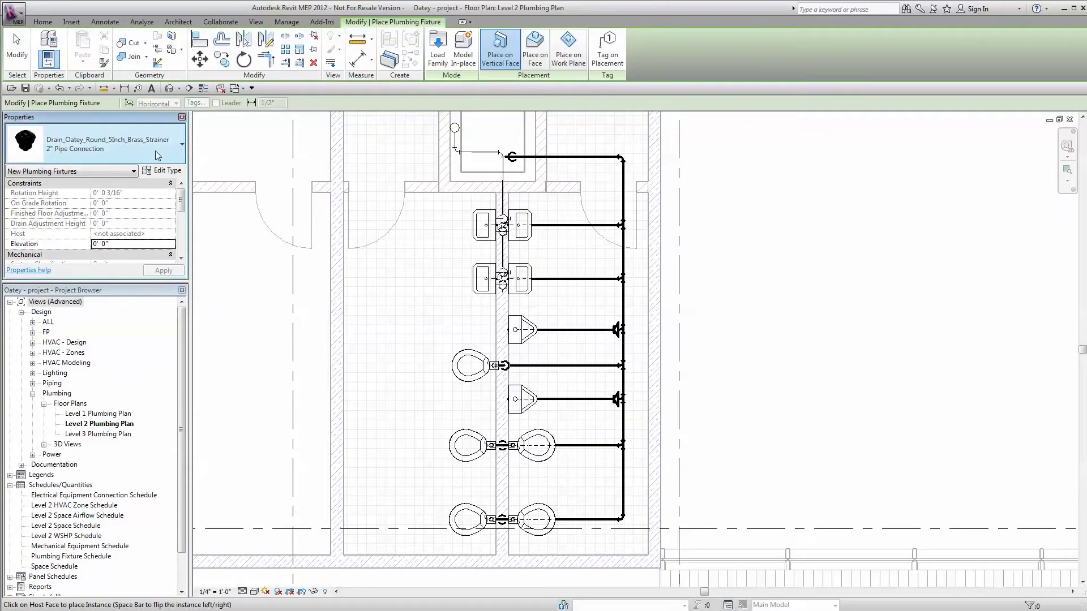
click(155, 150)
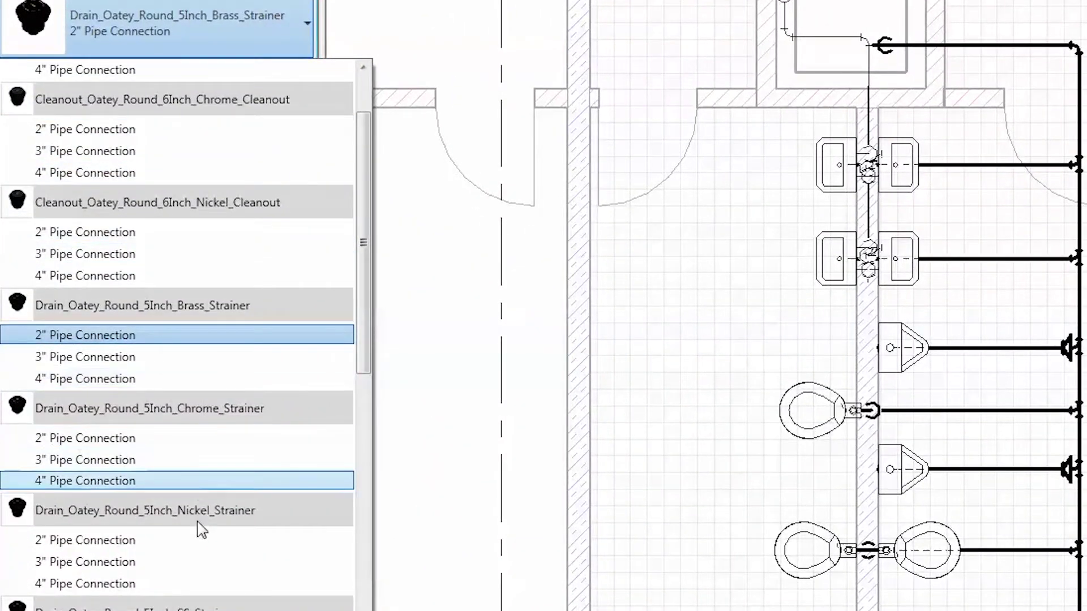
click(187, 562)
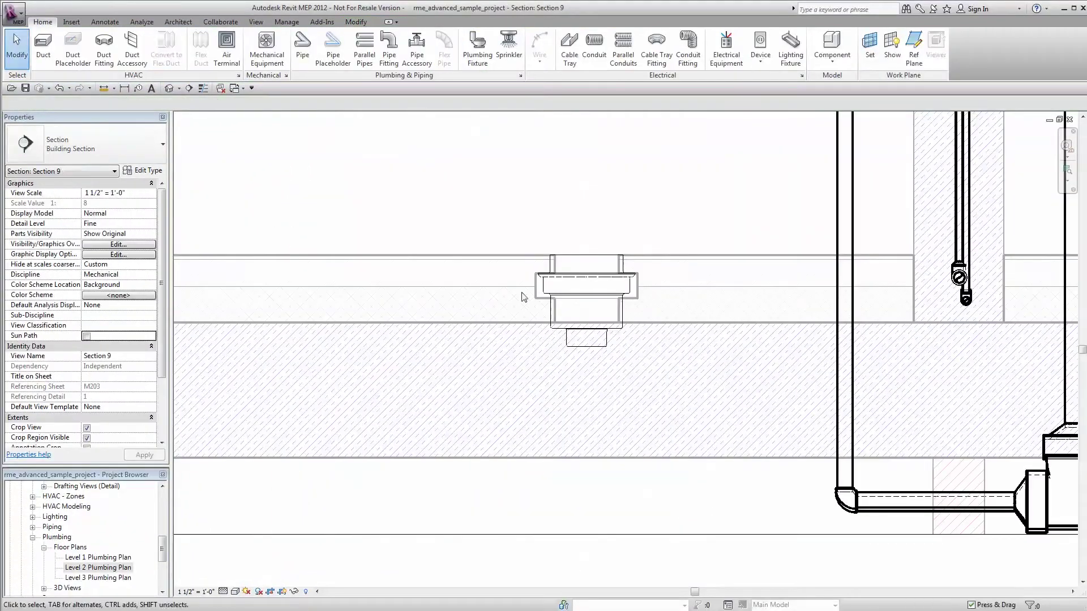
Set the Section 9 cleanout's Finished Floor Adjustment to 0' 1 1/4"
click(563, 272)
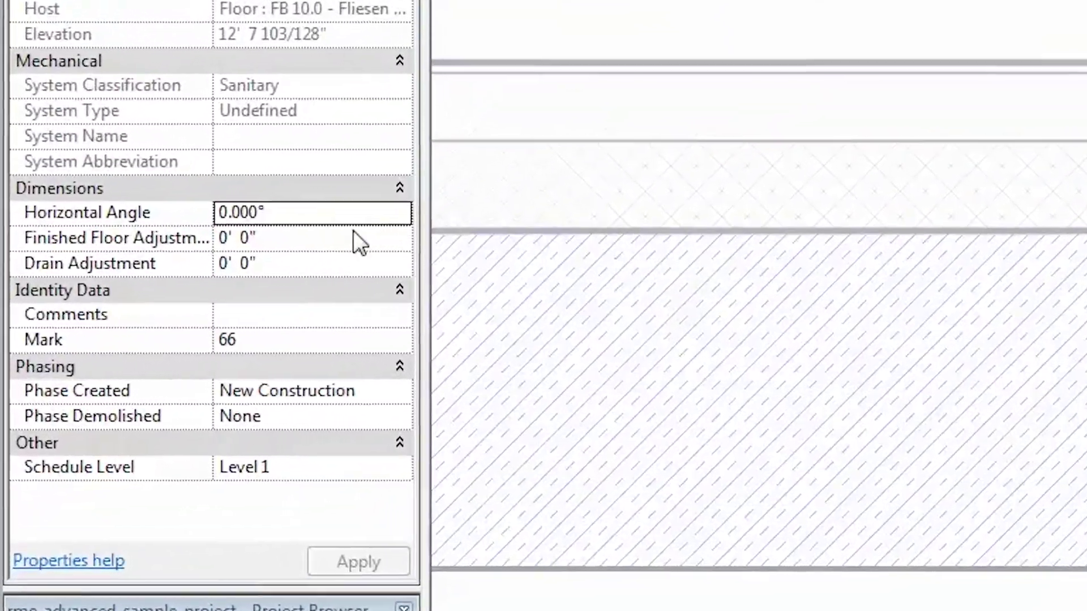
click(194, 301)
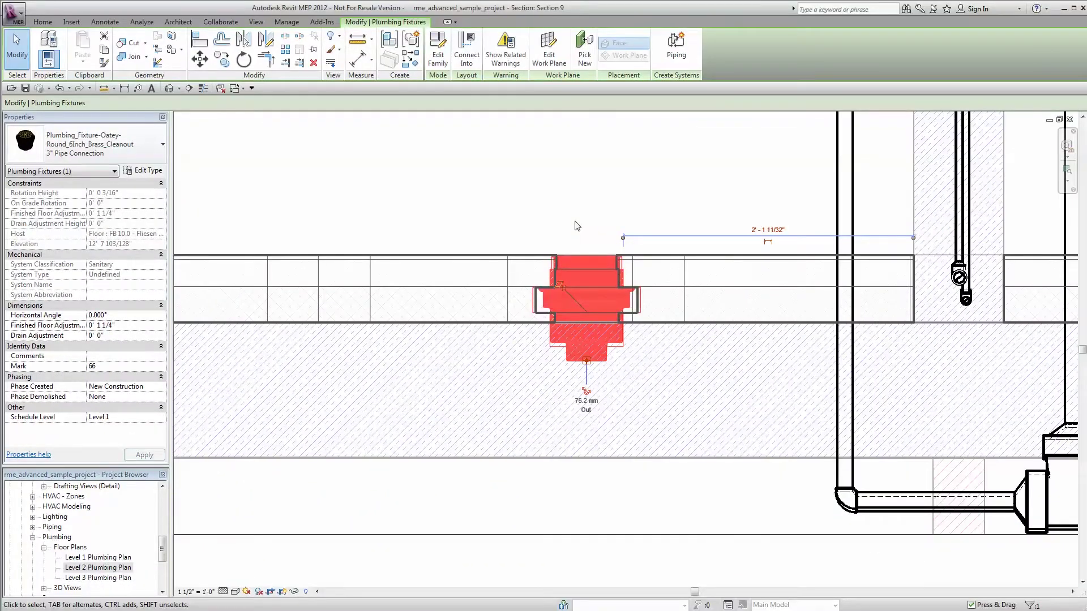
key(Escape)
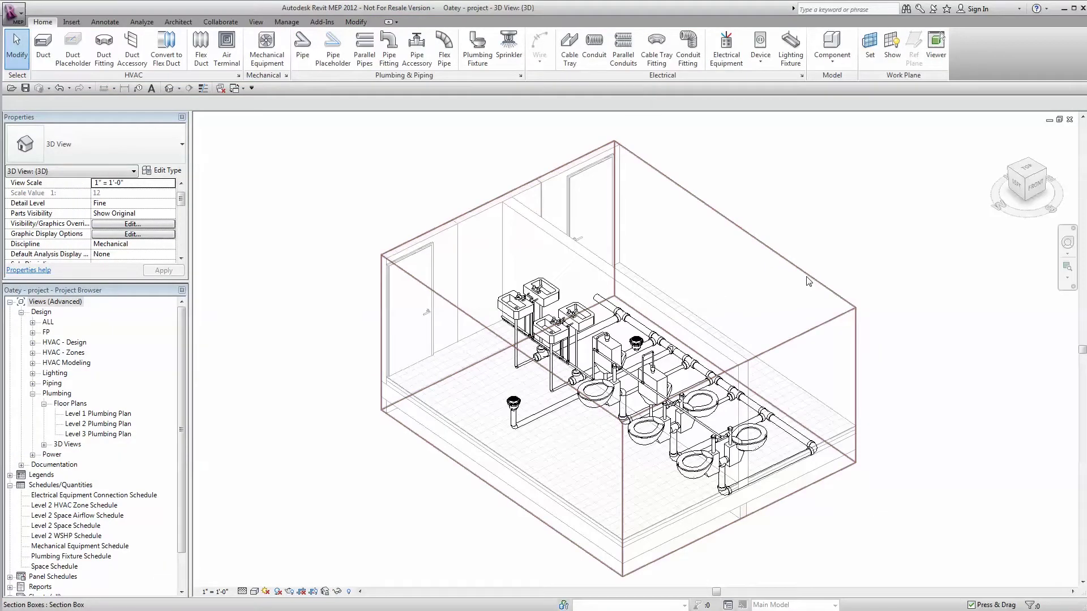
Place the 6Inch_Chrome_Strainer drain on the restroom floor, then shade the 3D view
click(800, 273)
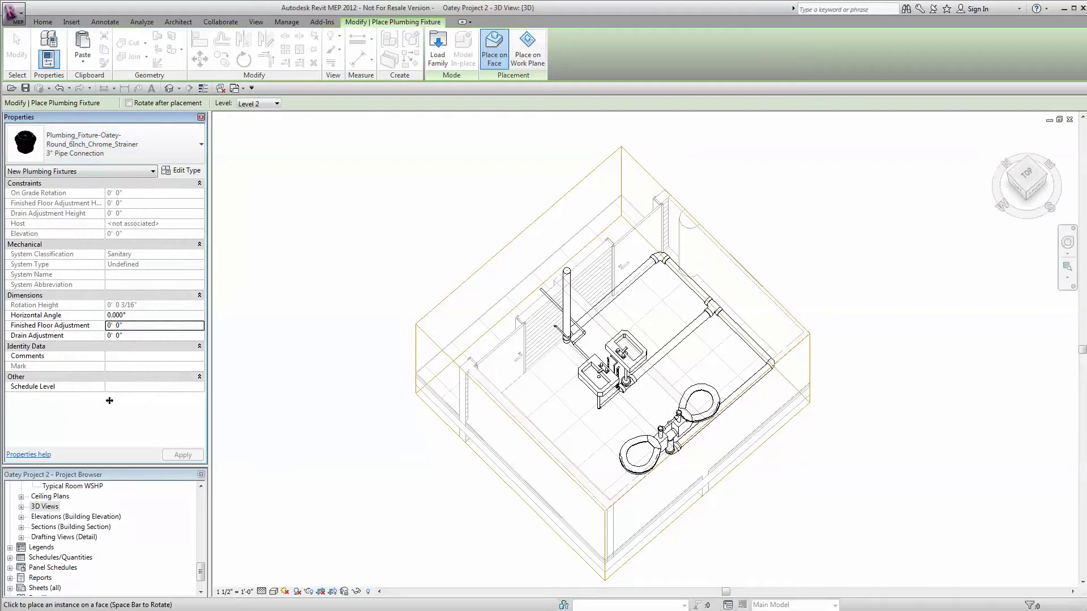
click(581, 445)
key(Escape)
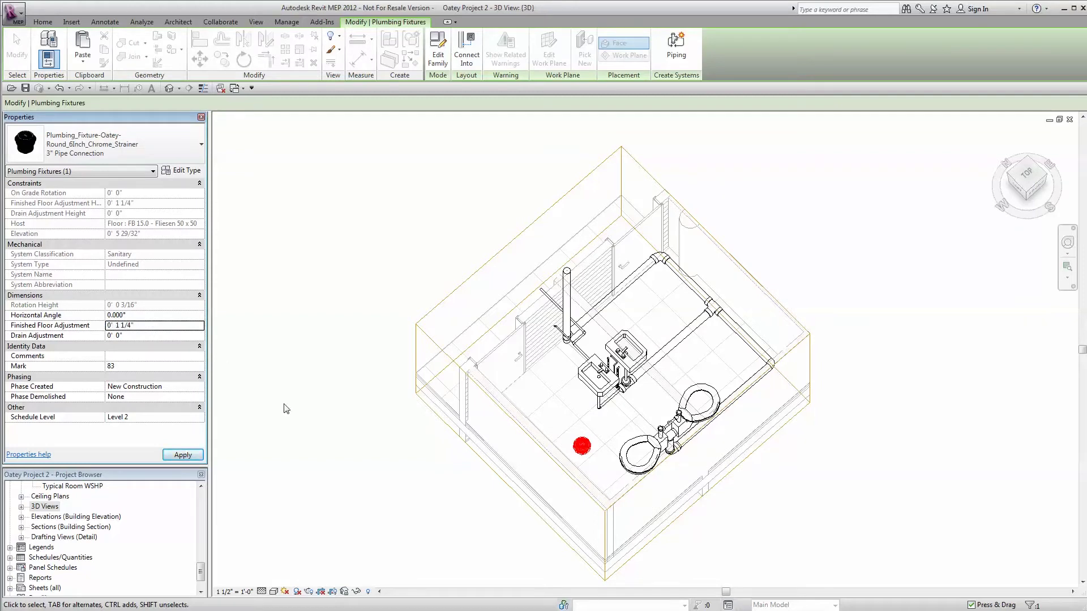
key(Escape)
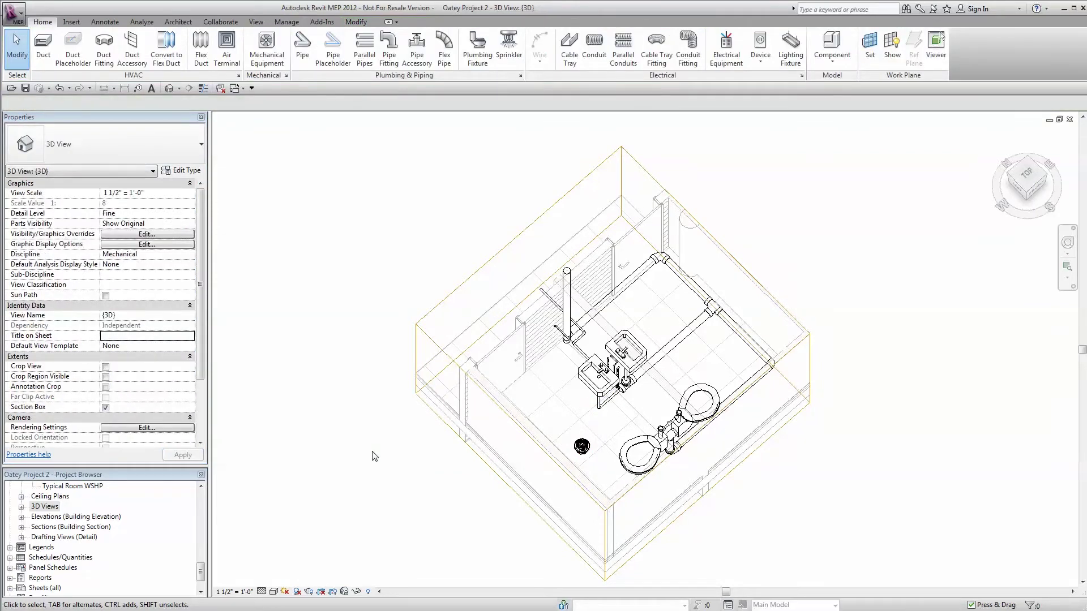
scroll(569, 448, up, 2)
scroll(569, 450, up, 2)
scroll(569, 449, up, 2)
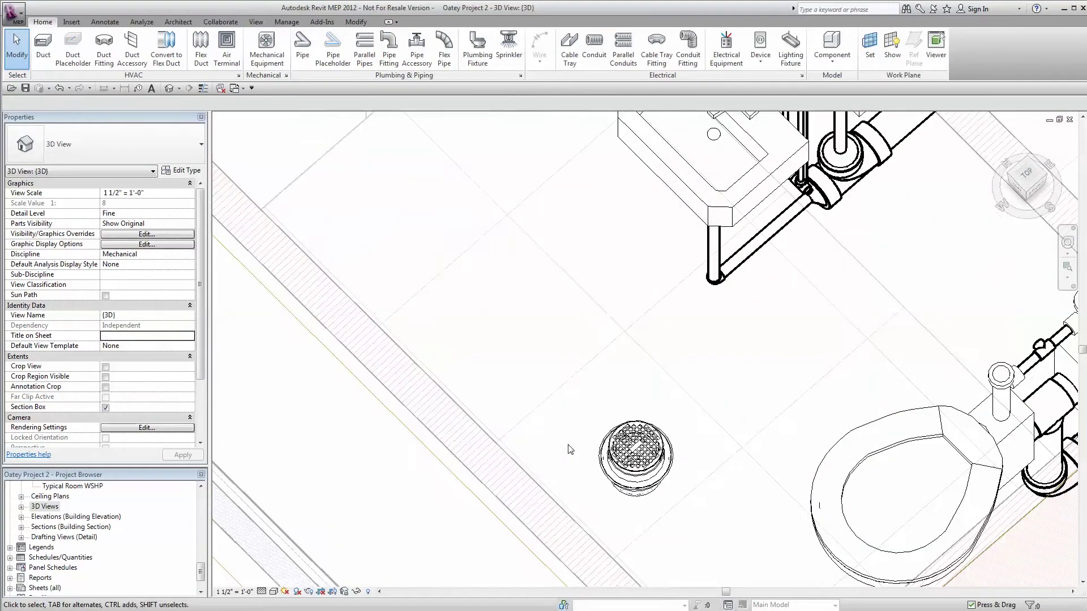
key(d)
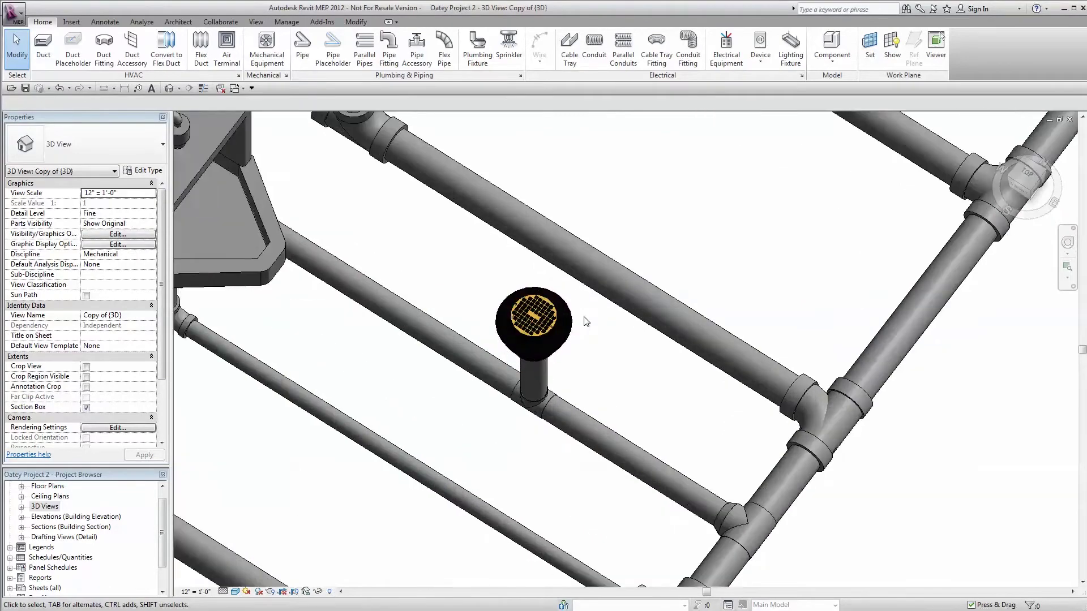
scroll(584, 321, up, 3)
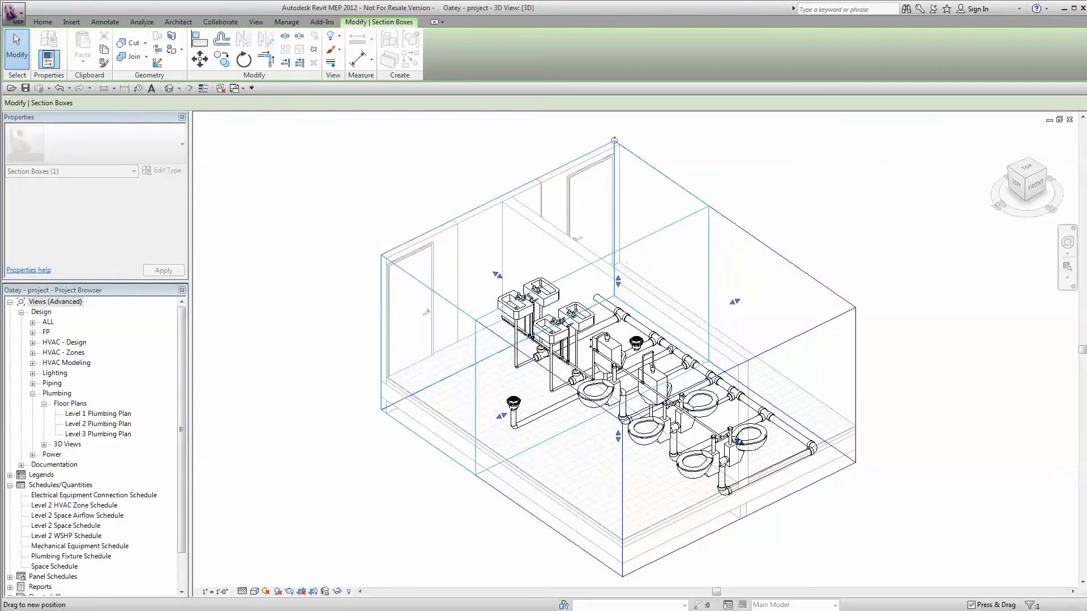
Drag the section box's right face inward toward the restroom plumbing
drag(739, 433, 587, 338)
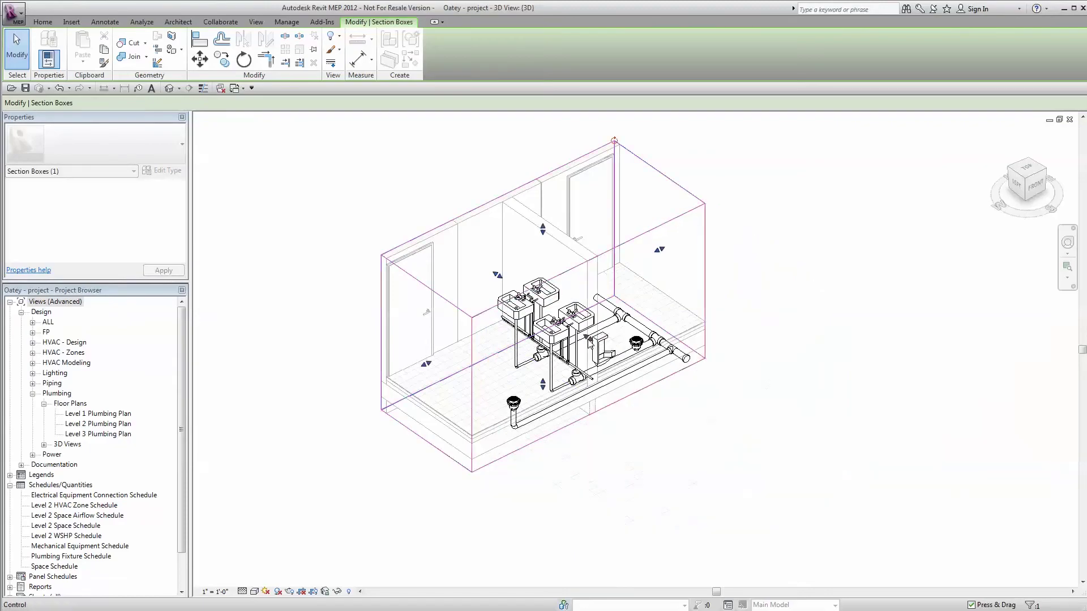